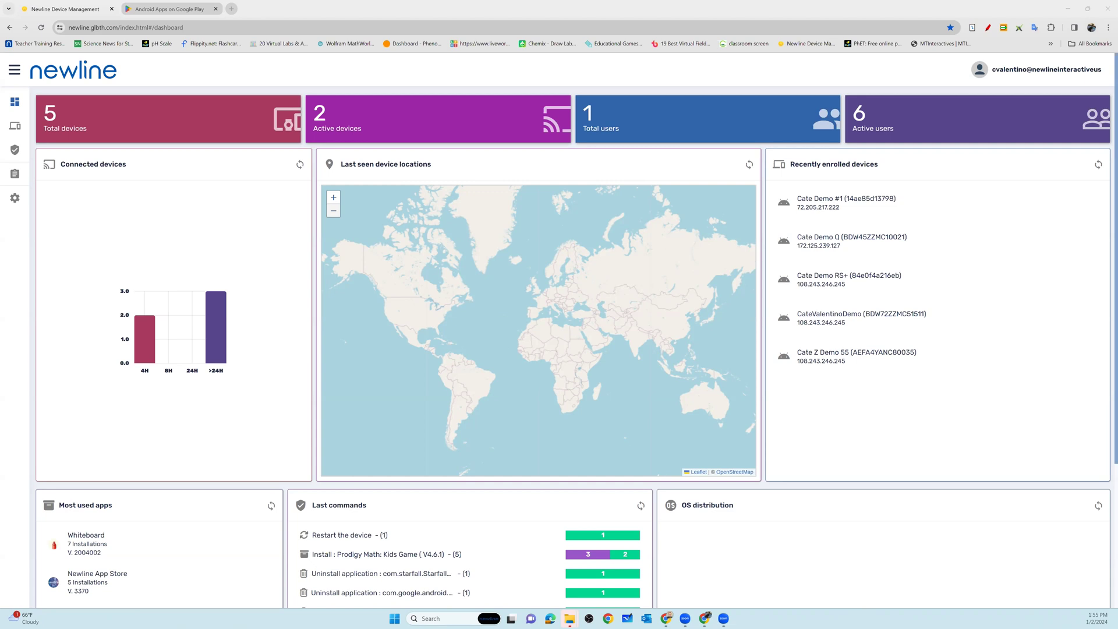
# Step: Open the Devices list from the '5 Total devices' dashboard card
pyautogui.click(114, 117)
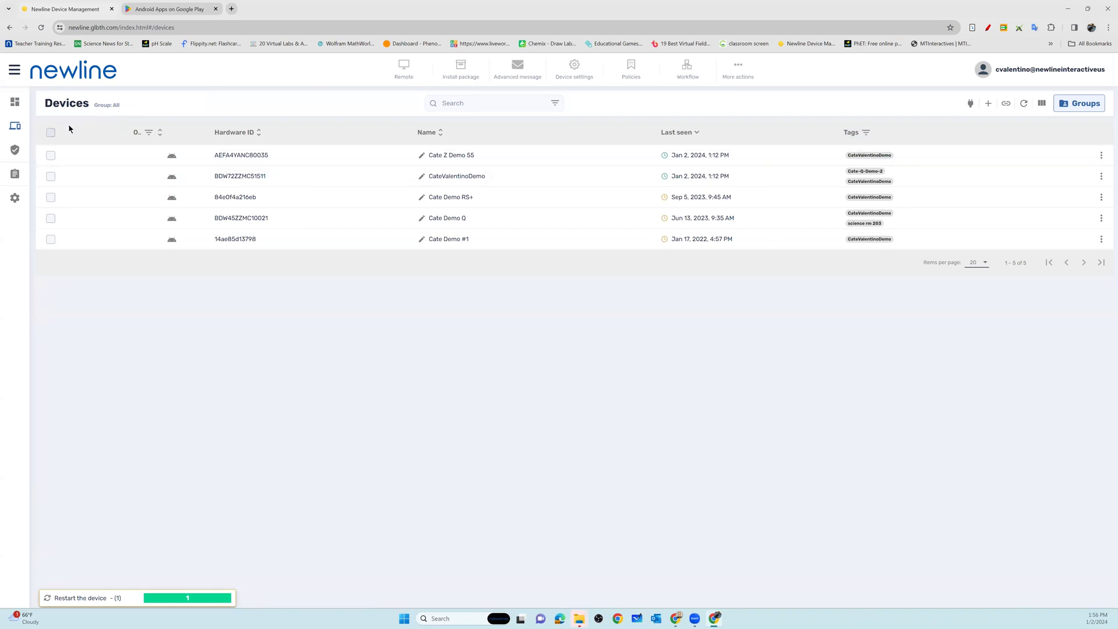
# Step: Toggle the device selection checkboxes, ending with all five devices cleared
pyautogui.click(51, 132)
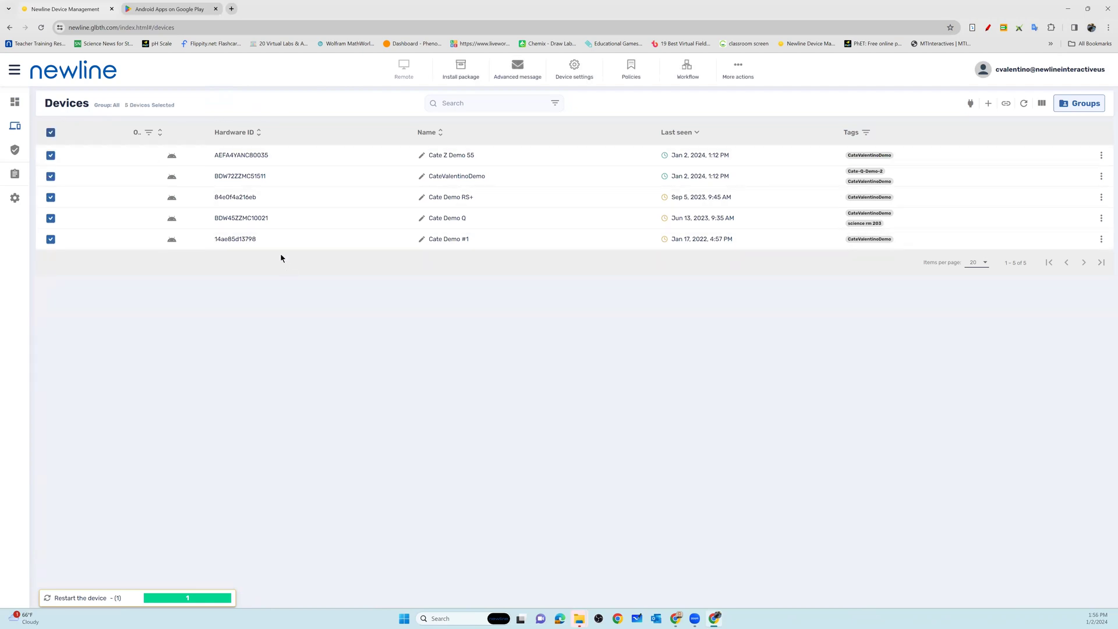
pyautogui.click(51, 238)
pyautogui.click(50, 218)
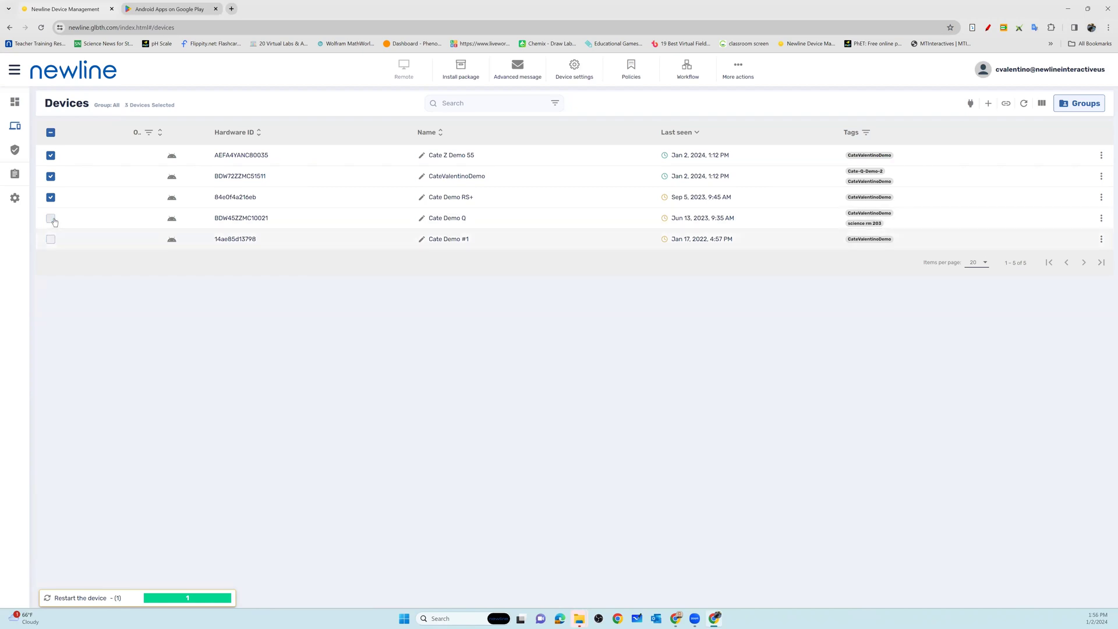
pyautogui.click(51, 133)
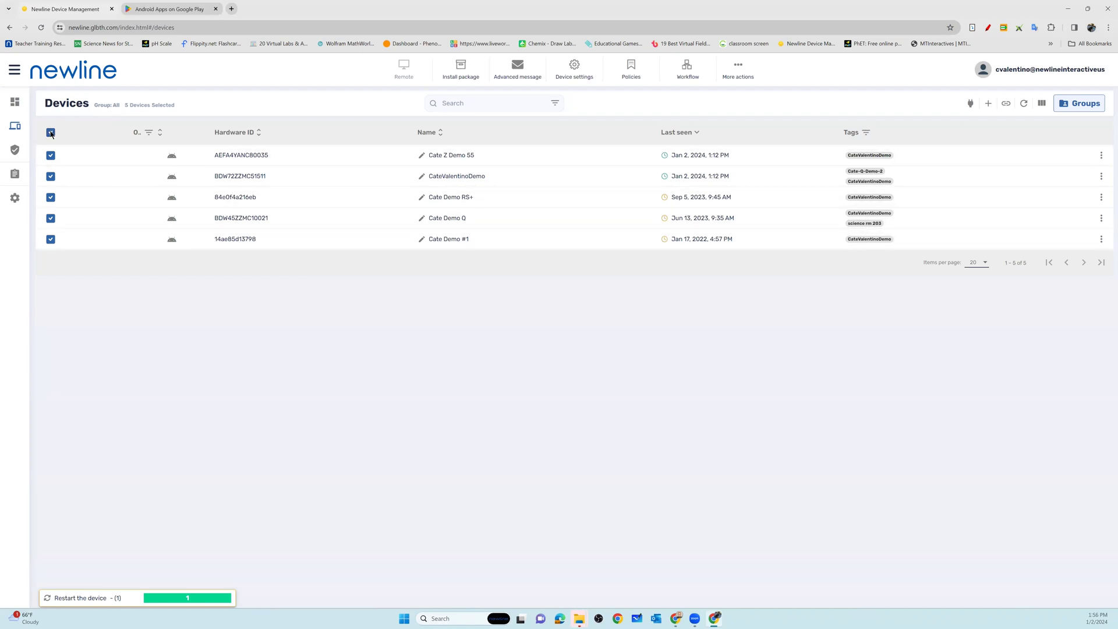
pyautogui.click(51, 133)
# Step: Review the CateValentinoDemo panel's storage, memory and app details, then select all five devices
pyautogui.click(364, 186)
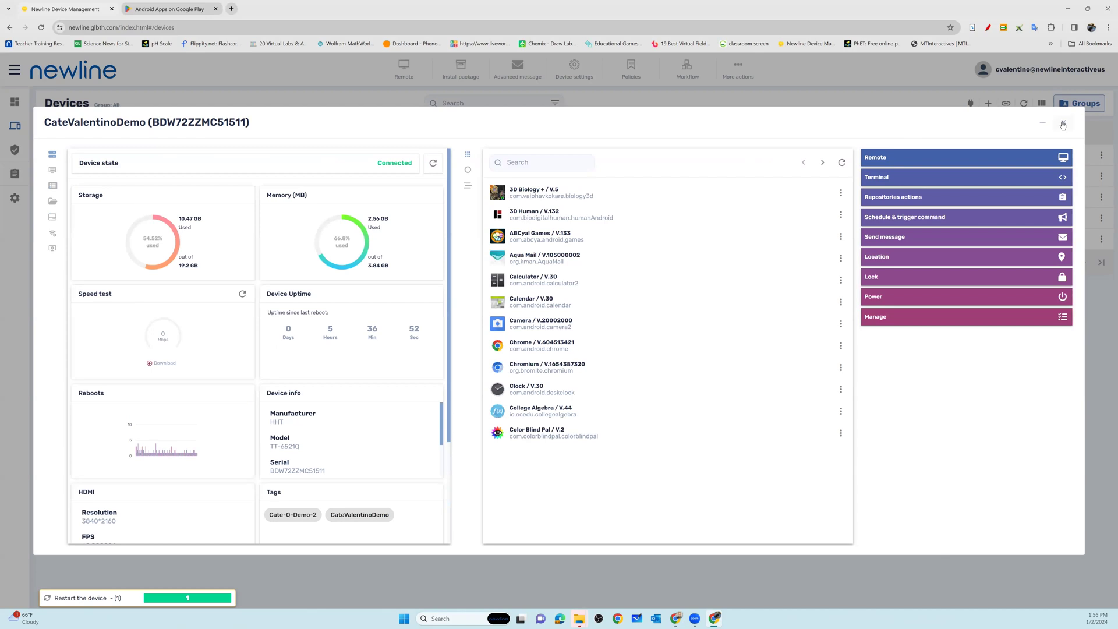
pyautogui.click(1064, 124)
pyautogui.click(51, 137)
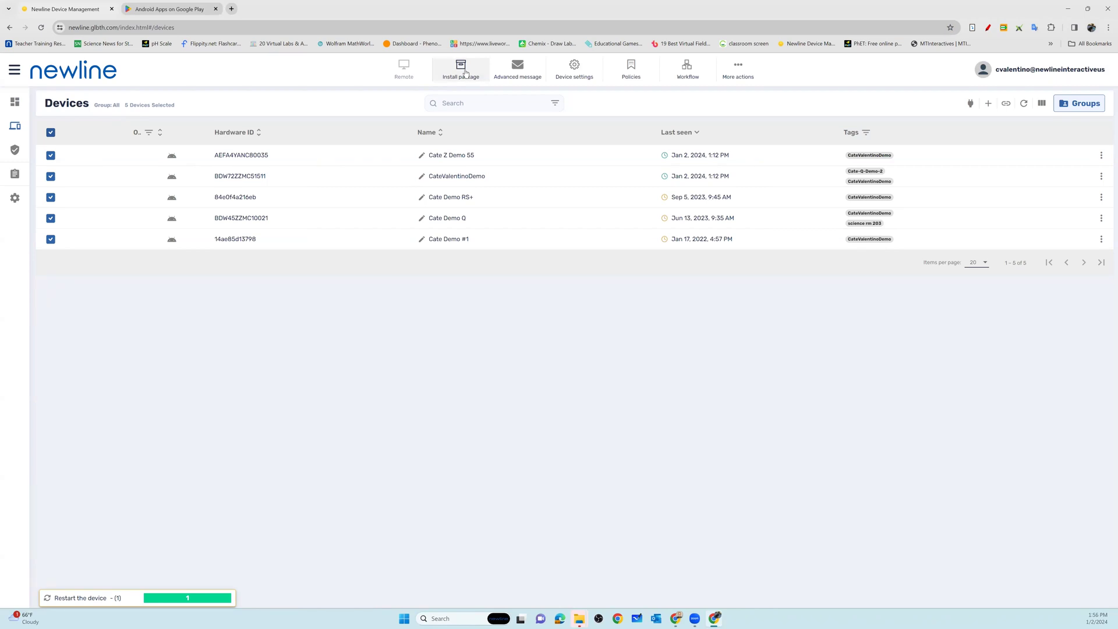
# Step: Start a new install package for the selected devices with the 'Package from play store' method
pyautogui.click(465, 73)
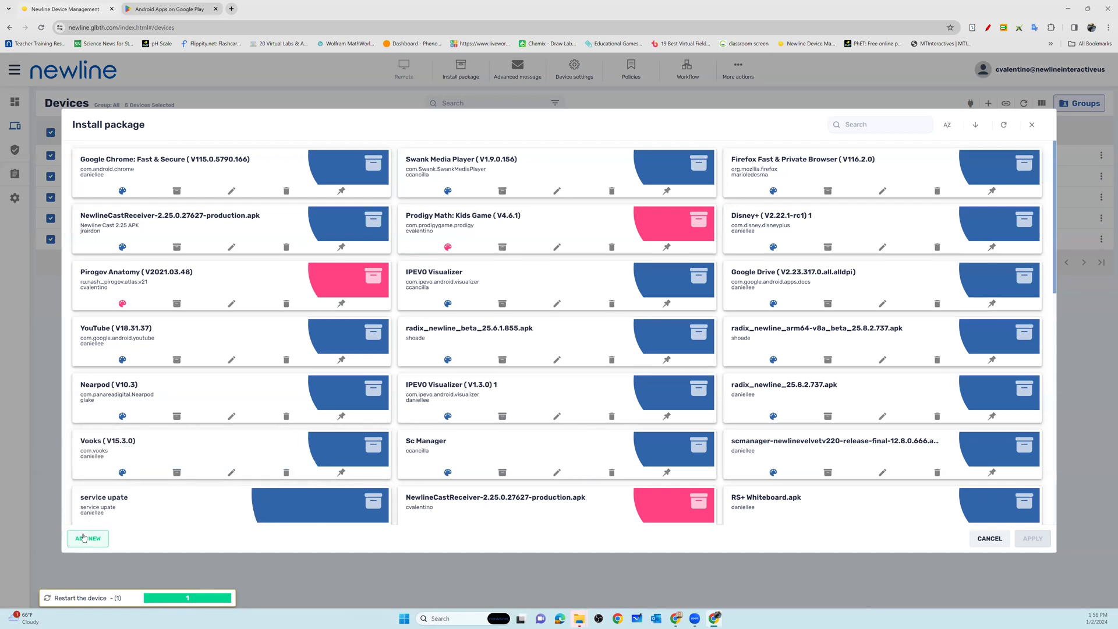
pyautogui.click(85, 541)
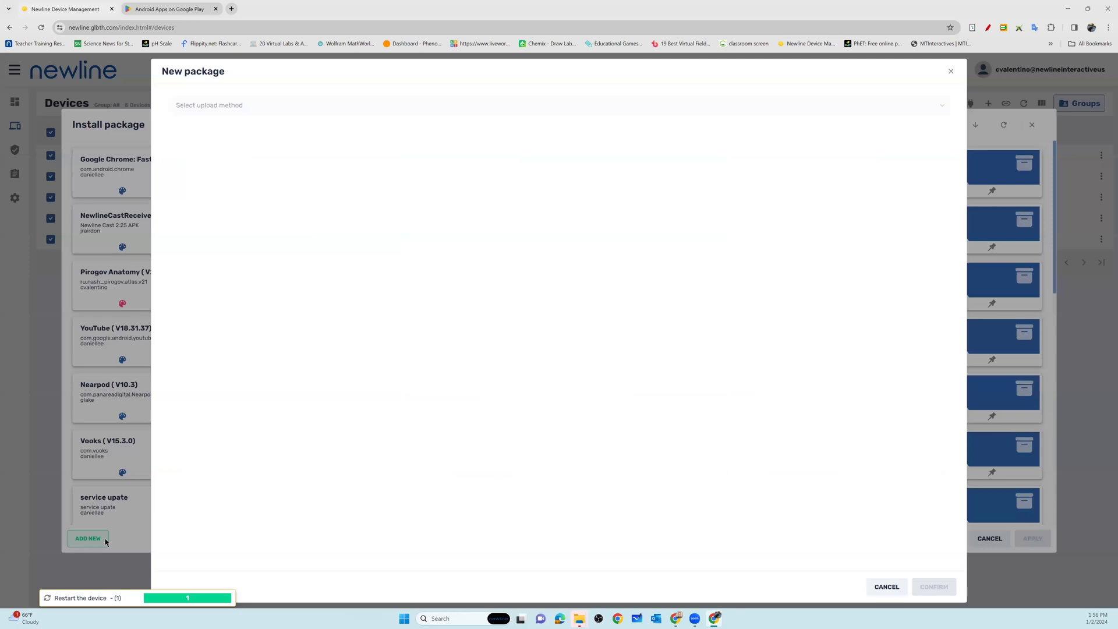
pyautogui.click(246, 106)
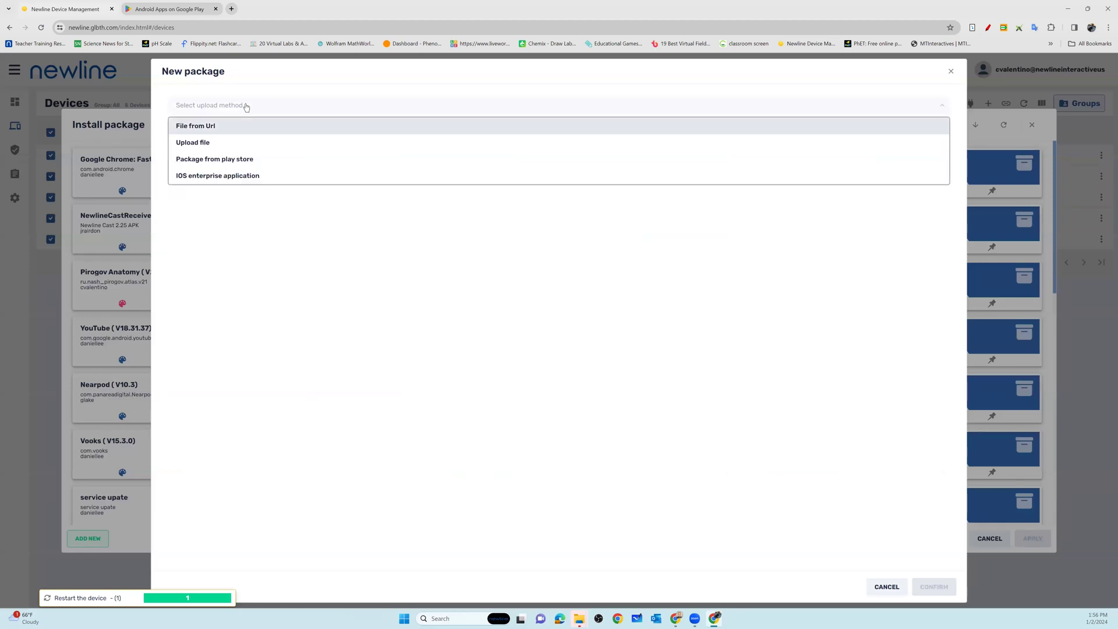
pyautogui.click(241, 163)
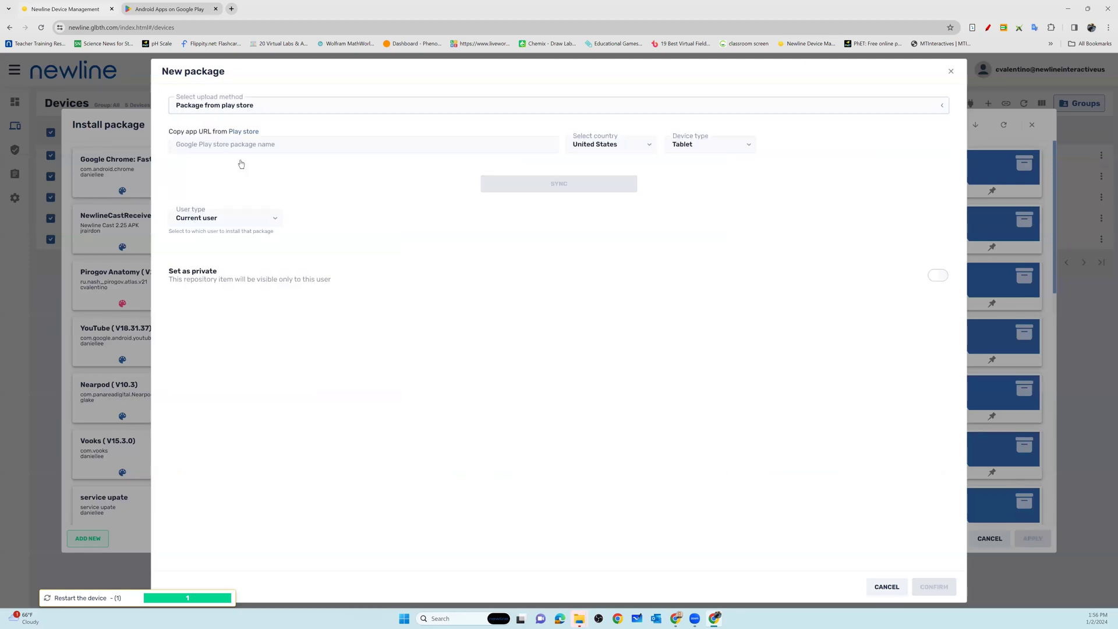
# Step: Search Google Play for 'weather' and open the AccuWeather: Weather Radar app page
pyautogui.click(163, 11)
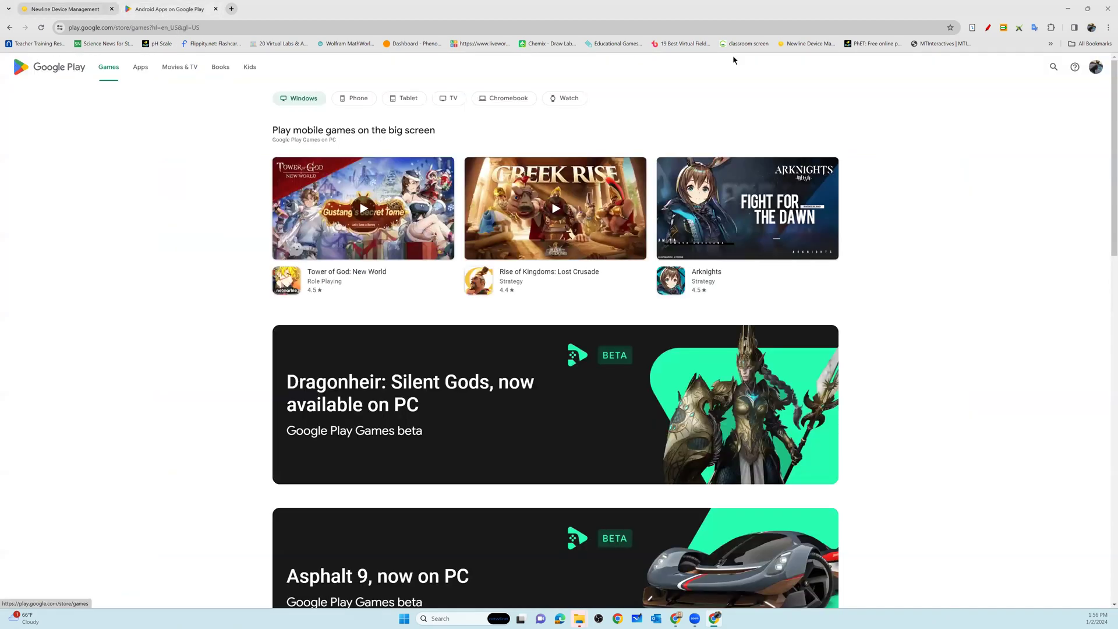
pyautogui.click(1053, 67)
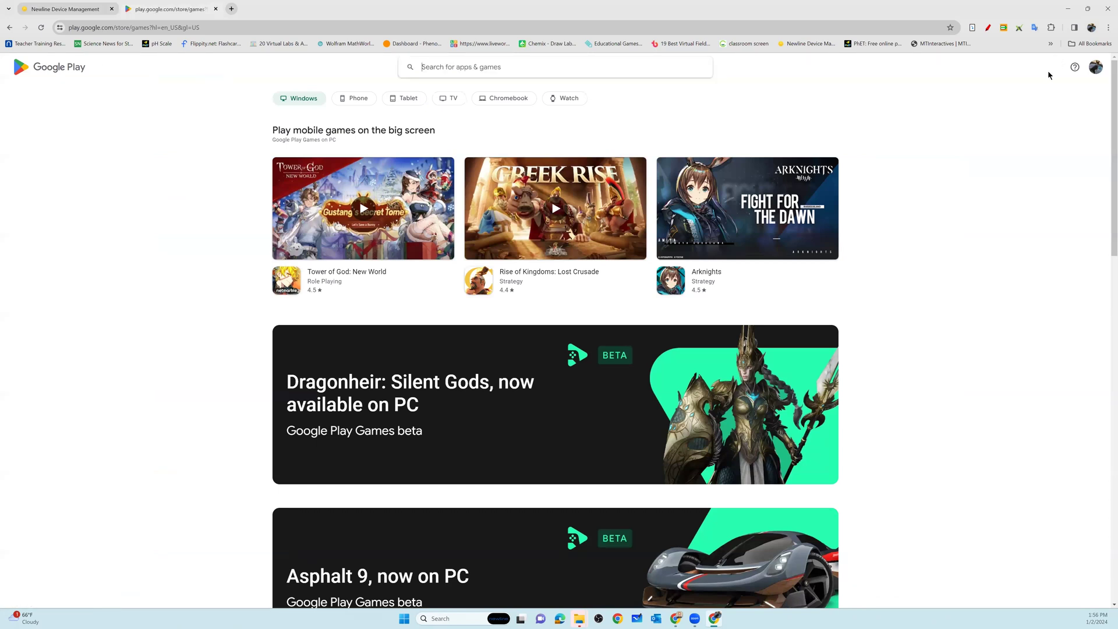
pyautogui.write('wea')
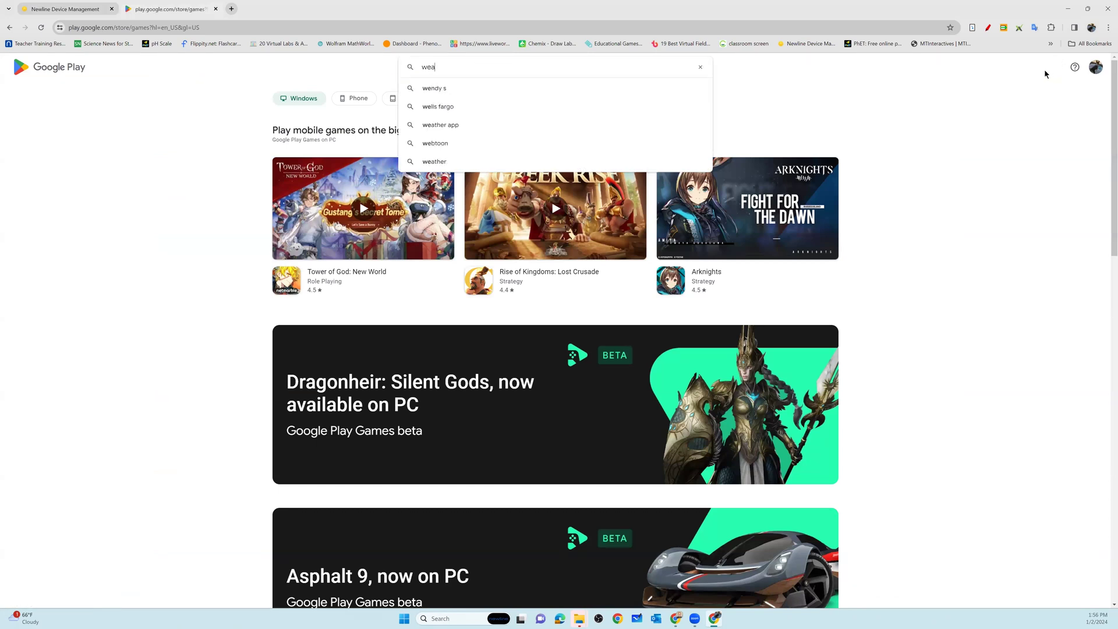
pyautogui.write('ther')
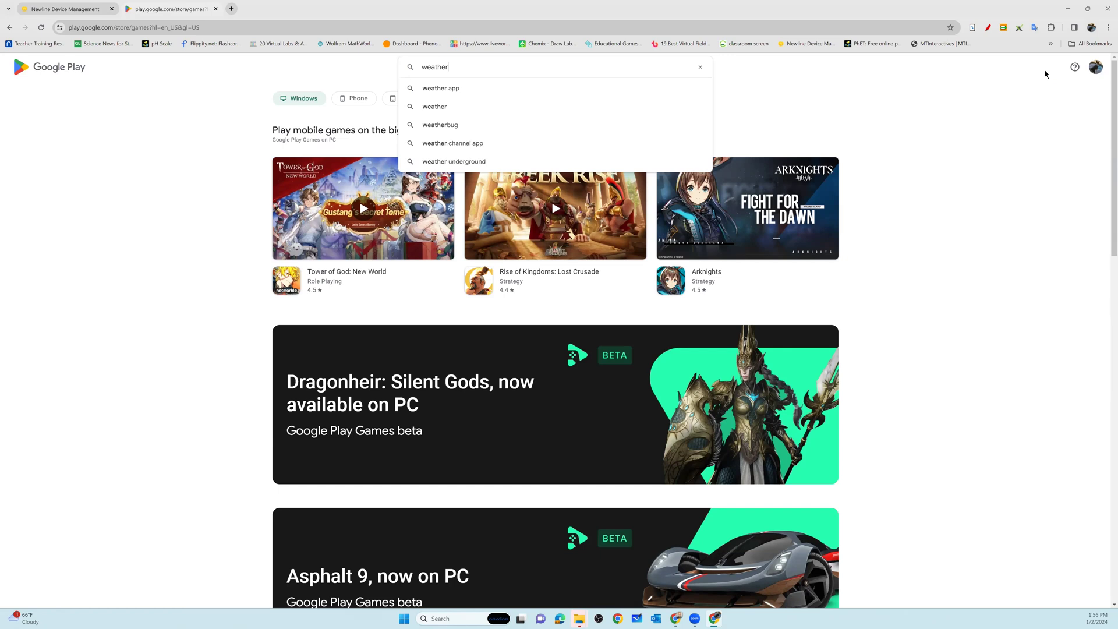
pyautogui.press('Return')
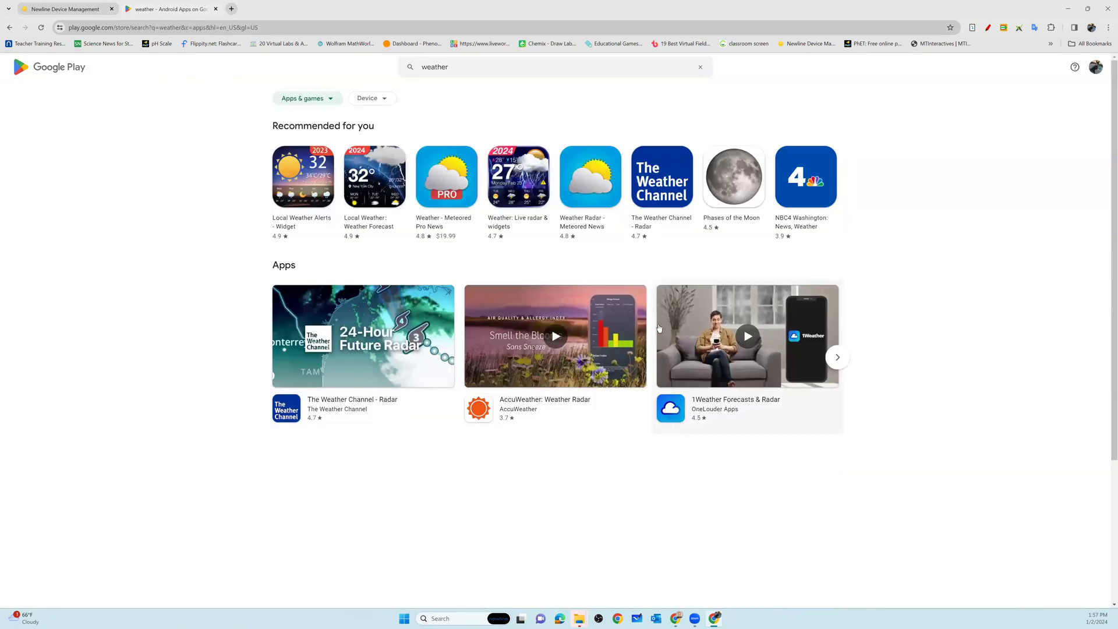
pyautogui.click(513, 347)
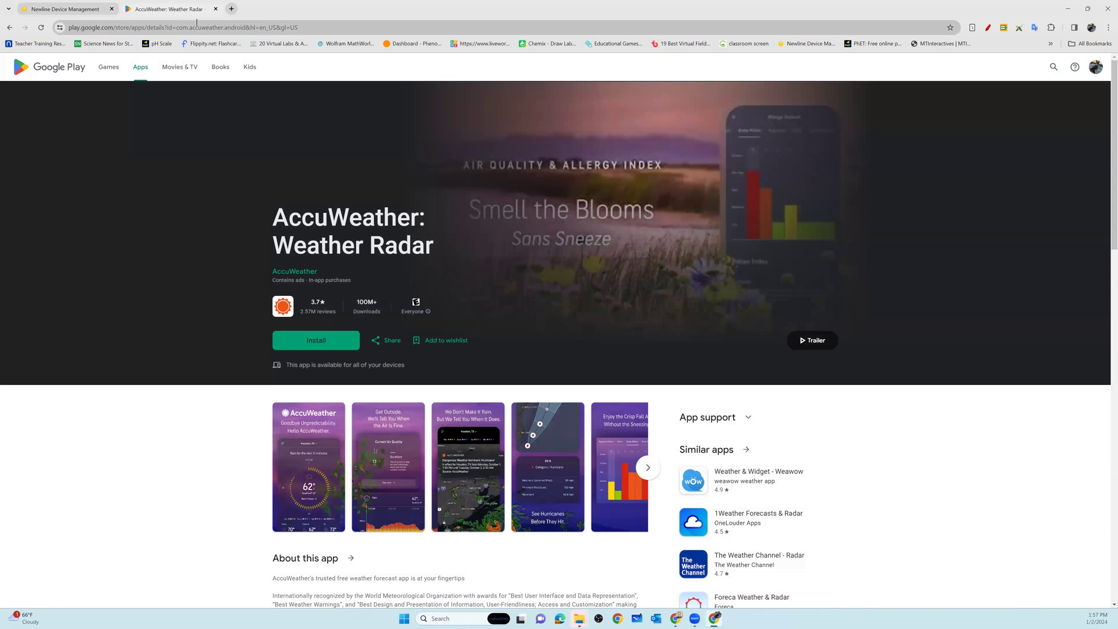
# Step: Copy the AccuWeather Play Store page URL and return to Newline Device Management
pyautogui.click(313, 32)
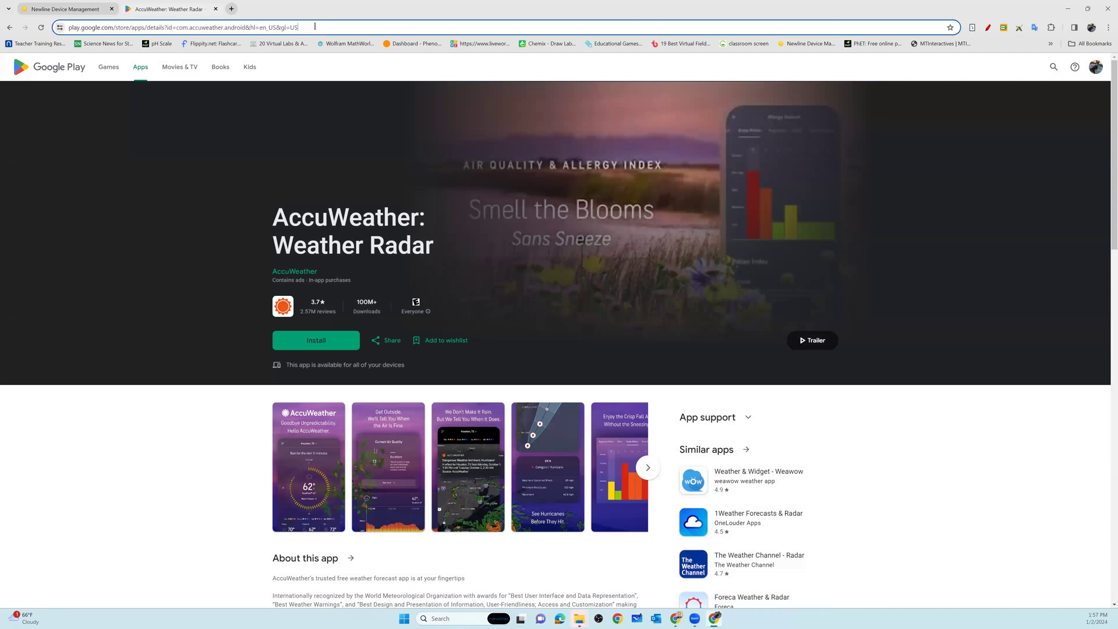
pyautogui.rightClick(240, 28)
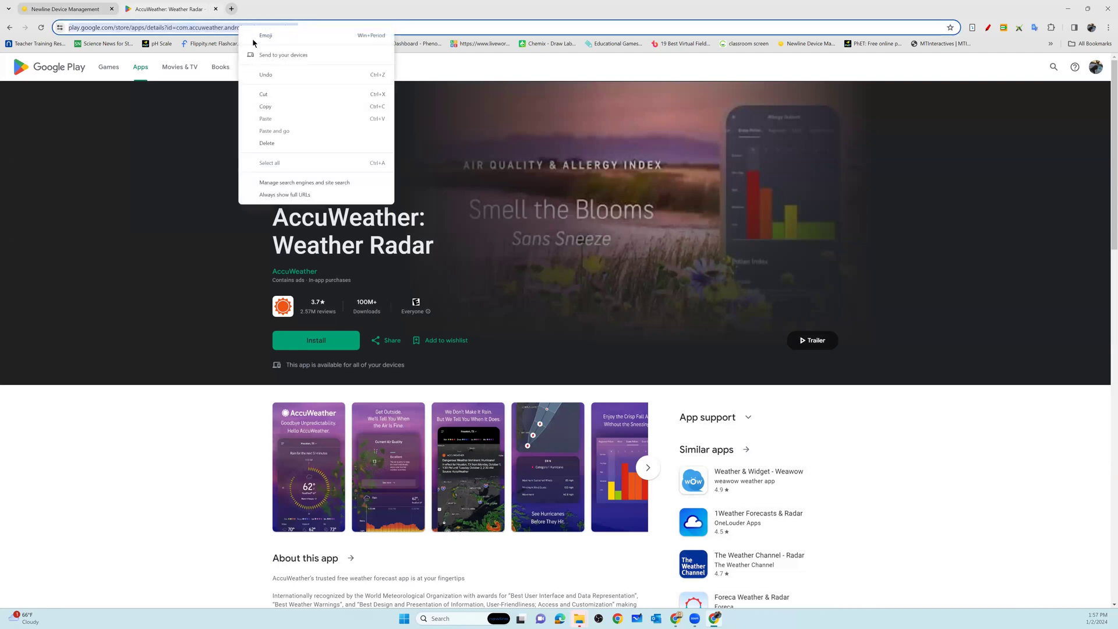
pyautogui.click(278, 106)
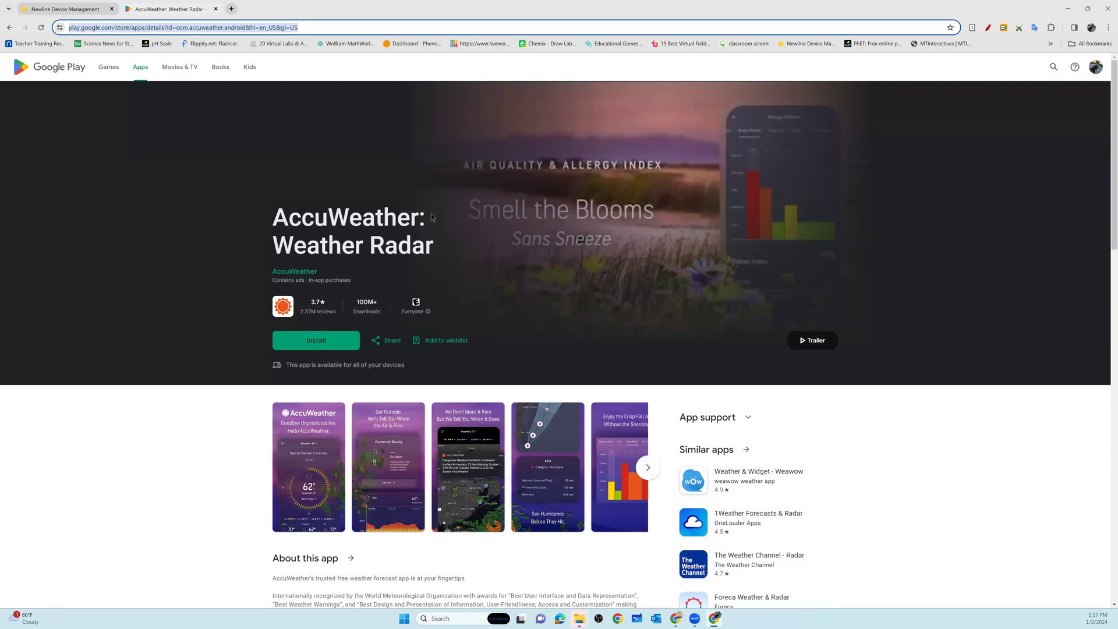
pyautogui.click(52, 9)
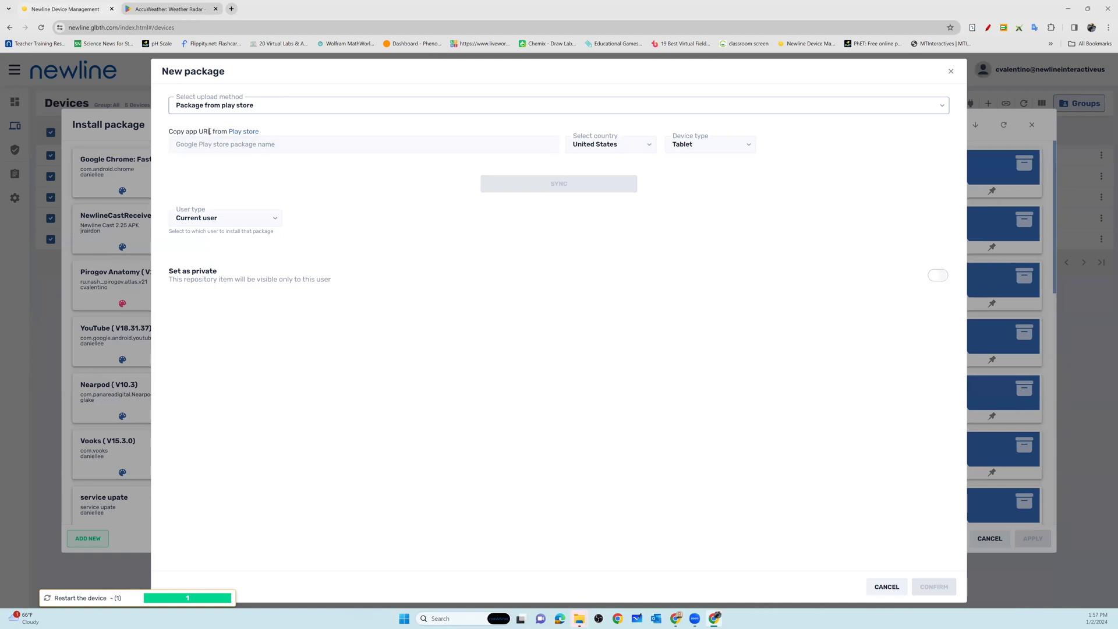
# Step: Paste the AccuWeather URL and sync to fetch com.accuweather.android version 170000004
pyautogui.click(238, 143)
pyautogui.rightClick(227, 148)
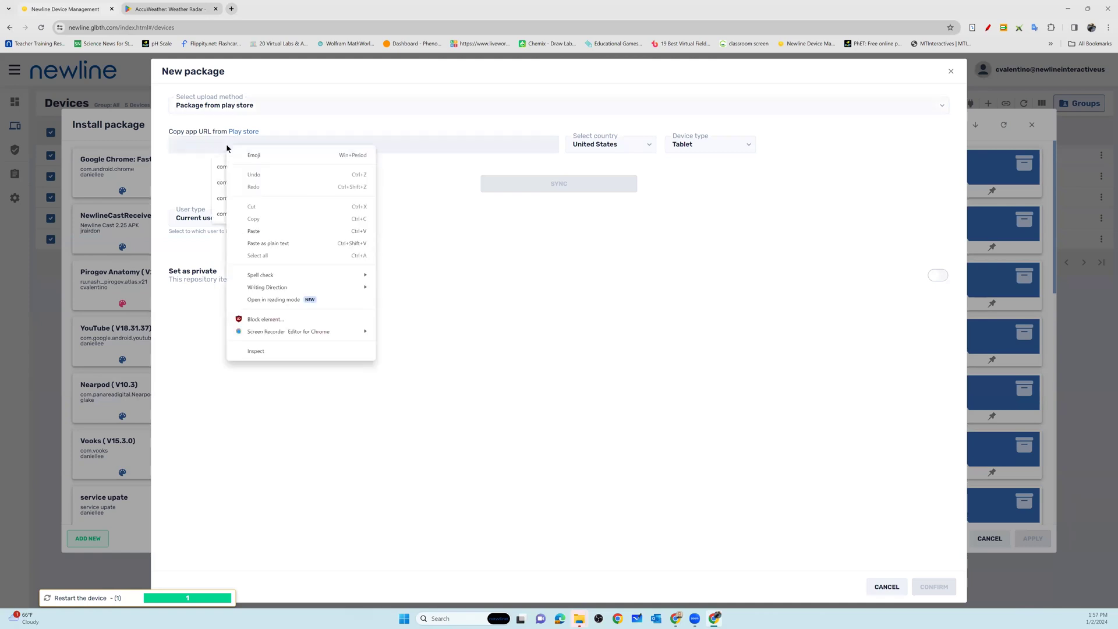
pyautogui.click(266, 226)
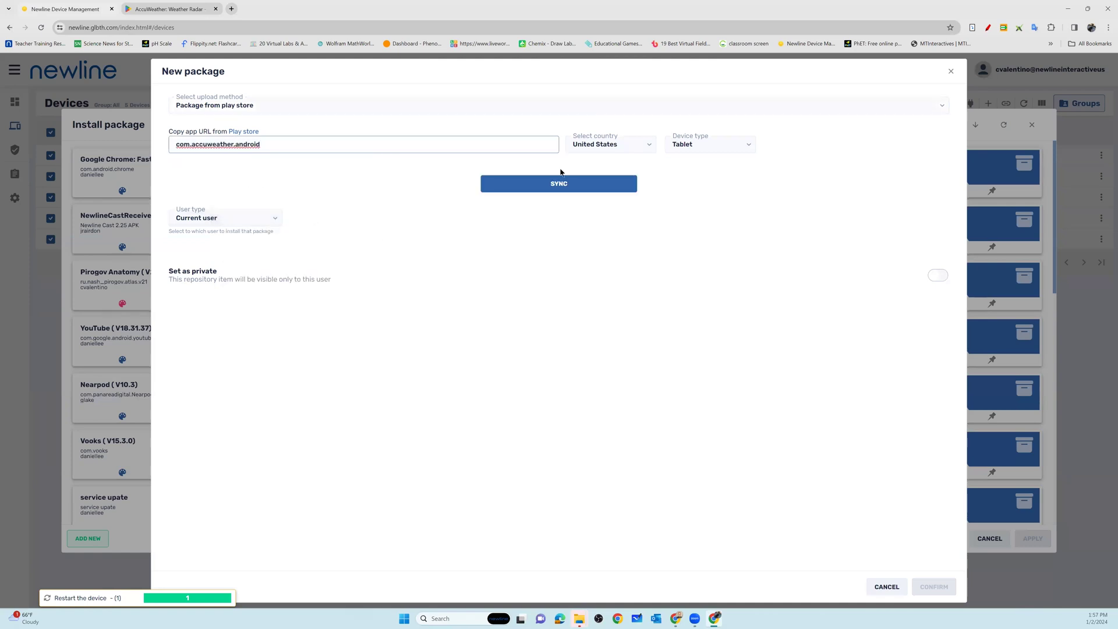
pyautogui.click(548, 184)
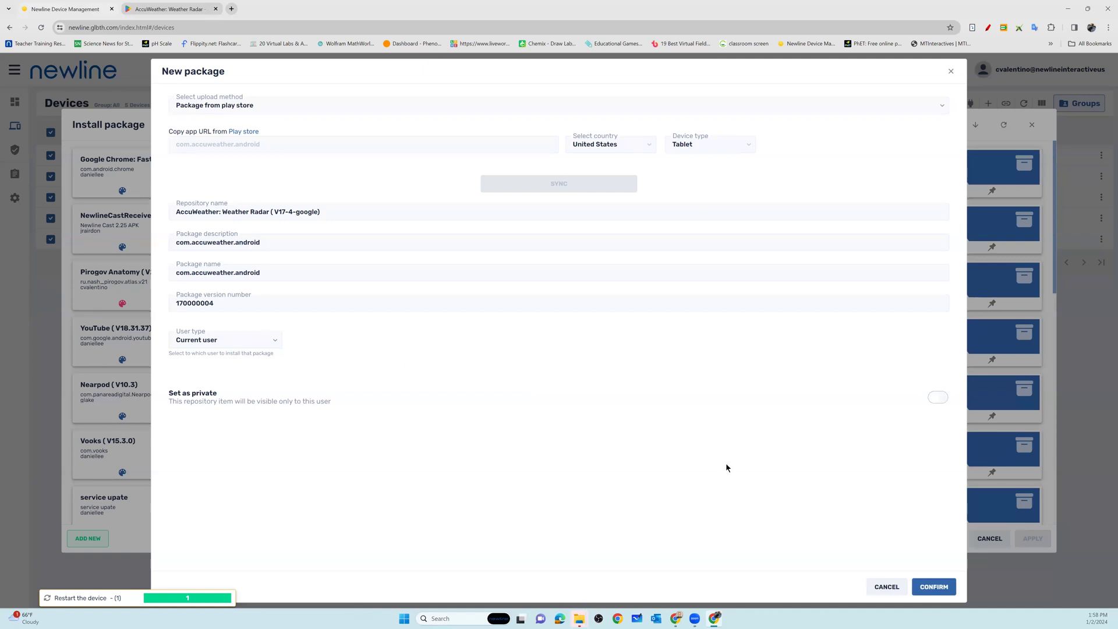
# Step: Save the AccuWeather: Weather Radar package and colour its card pink
pyautogui.click(949, 593)
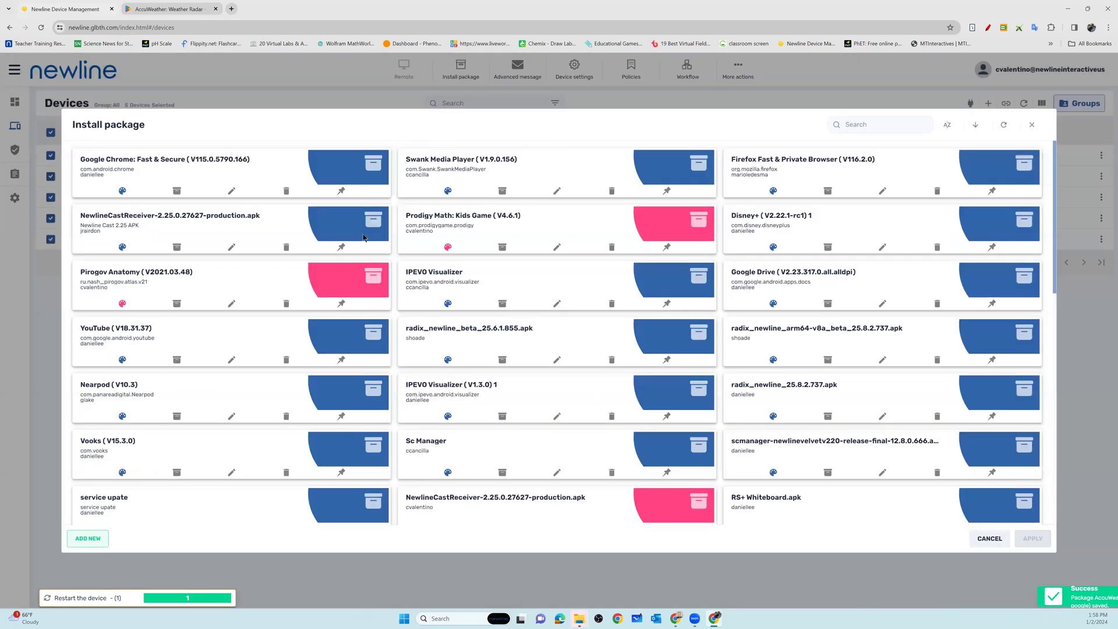
pyautogui.click(108, 174)
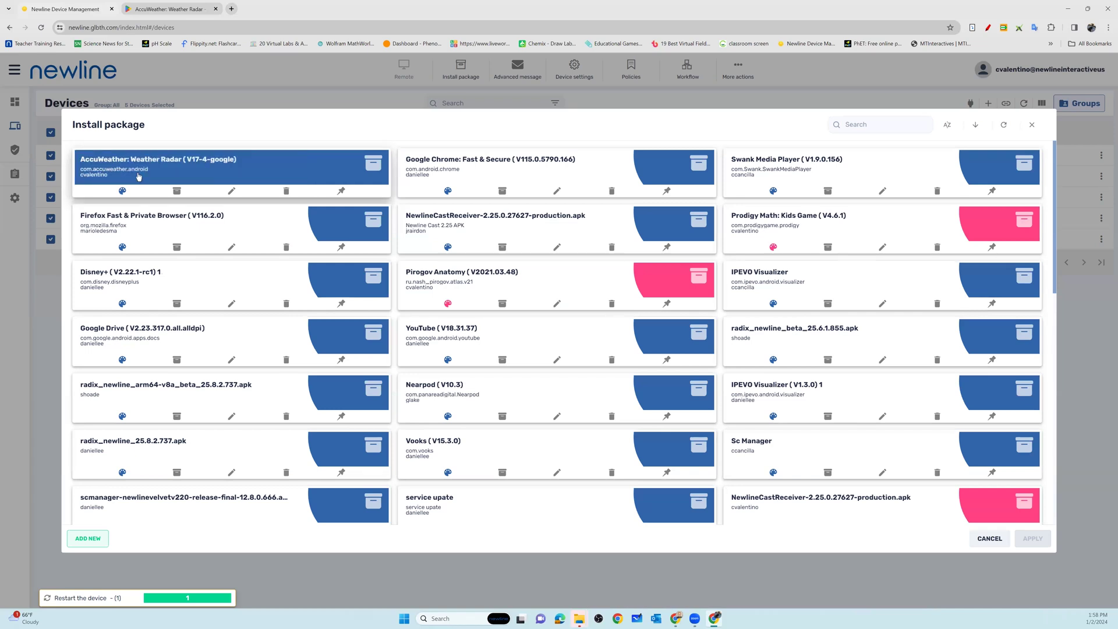
pyautogui.click(122, 191)
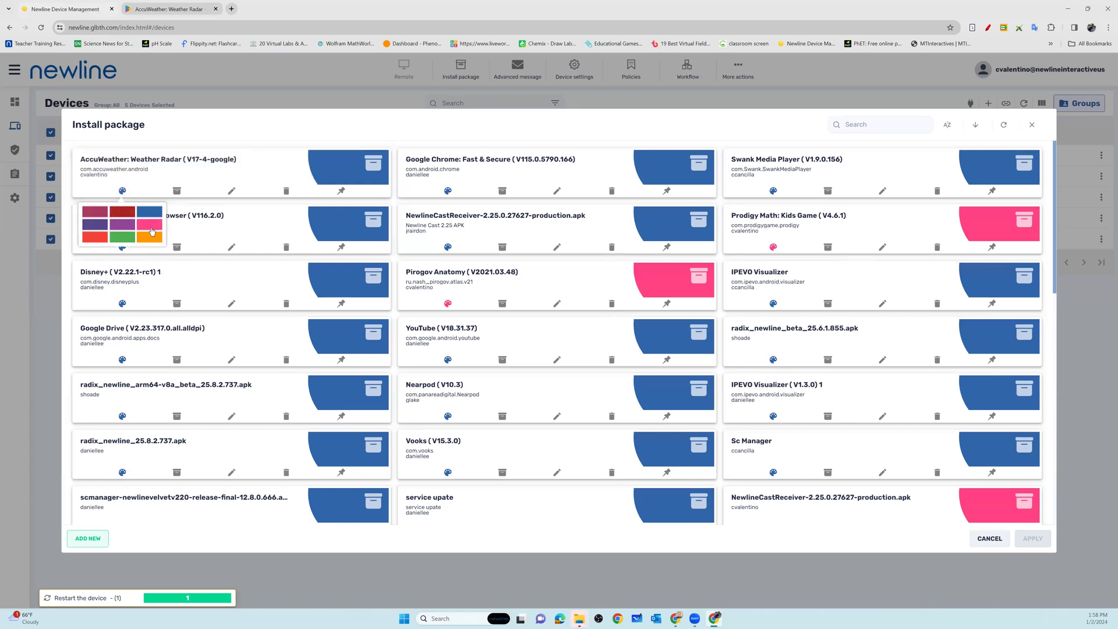
pyautogui.click(152, 231)
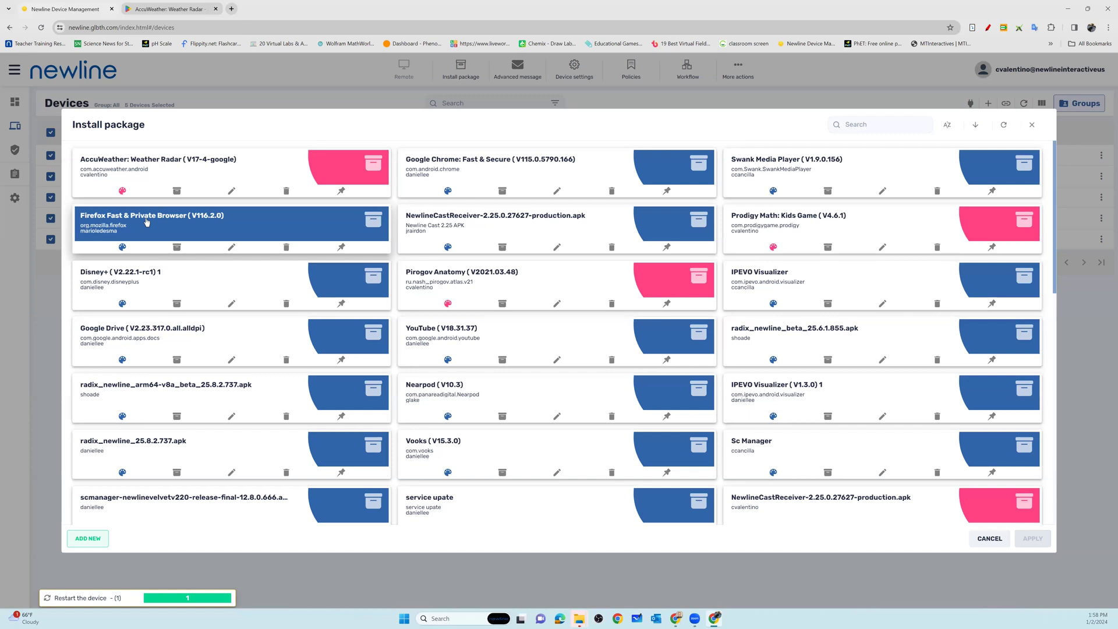
pyautogui.scroll(-3, 462, 282)
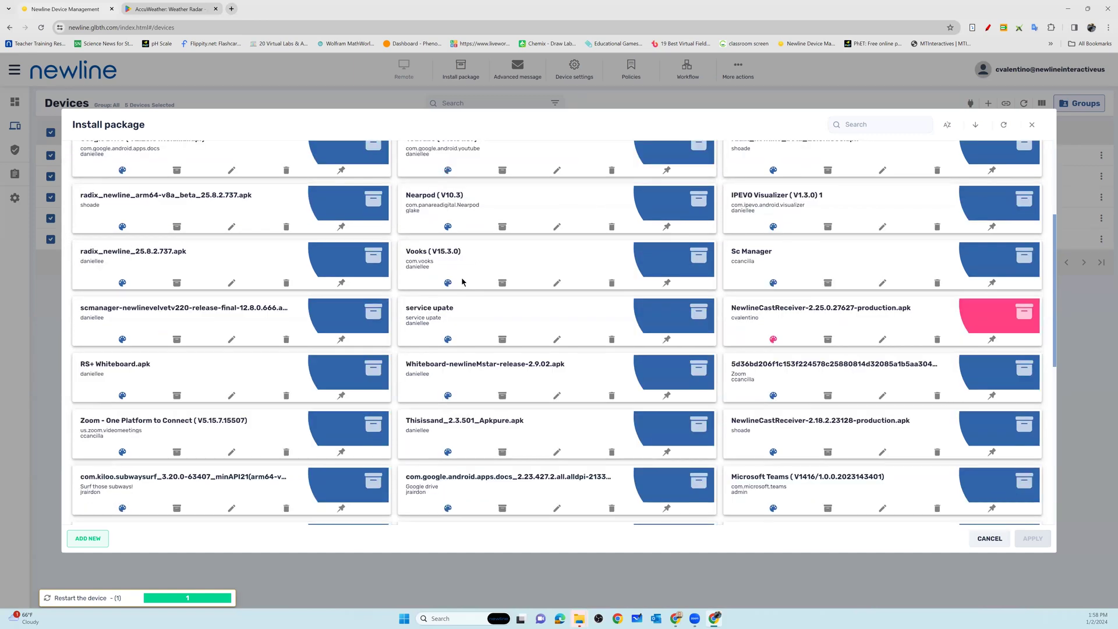
pyautogui.scroll(-5, 463, 283)
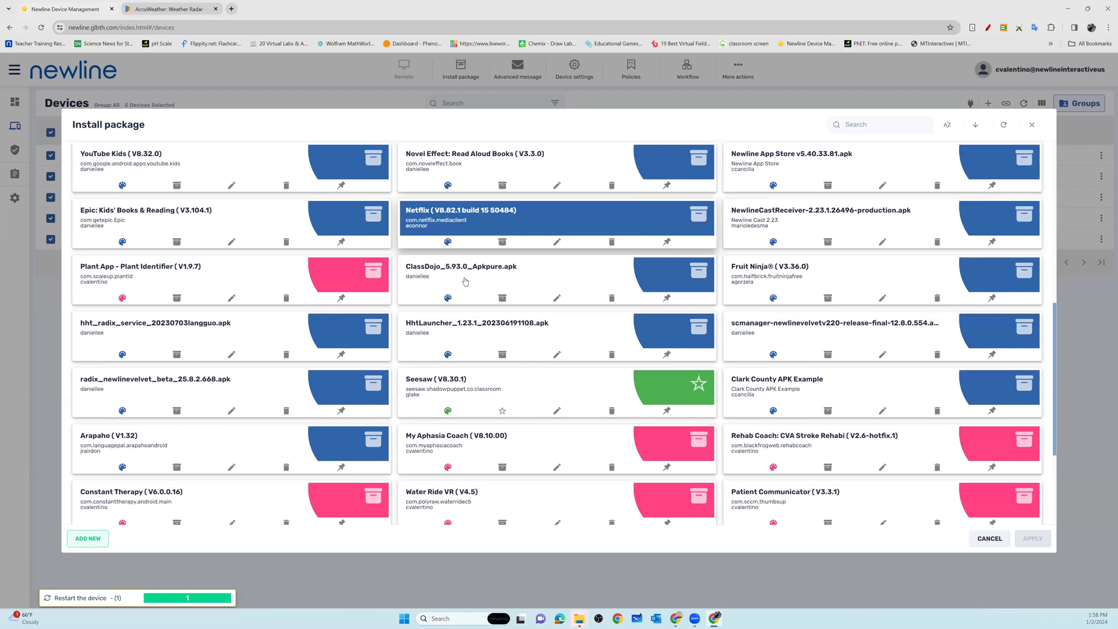
pyautogui.scroll(10, 465, 282)
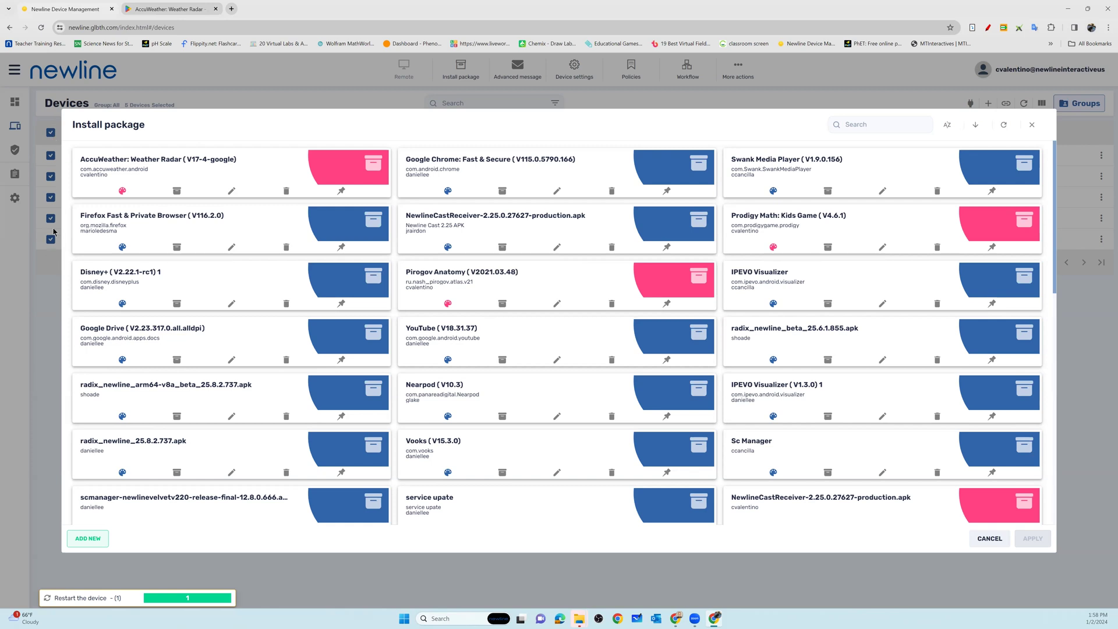
# Step: Install the AccuWeather package on all five selected panels
pyautogui.click(173, 169)
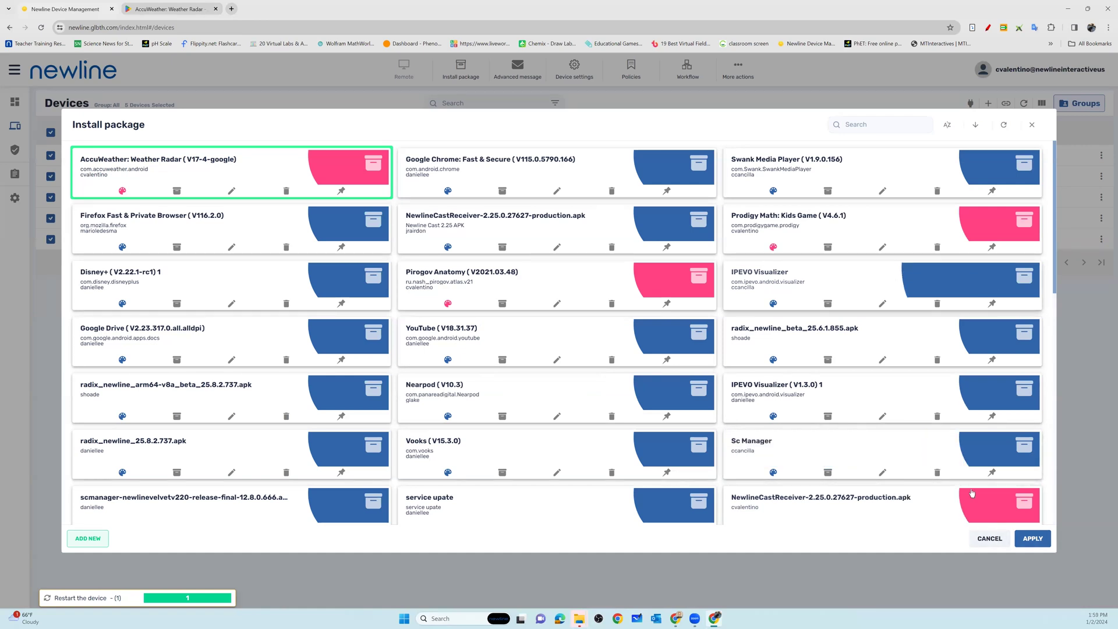
pyautogui.click(1033, 538)
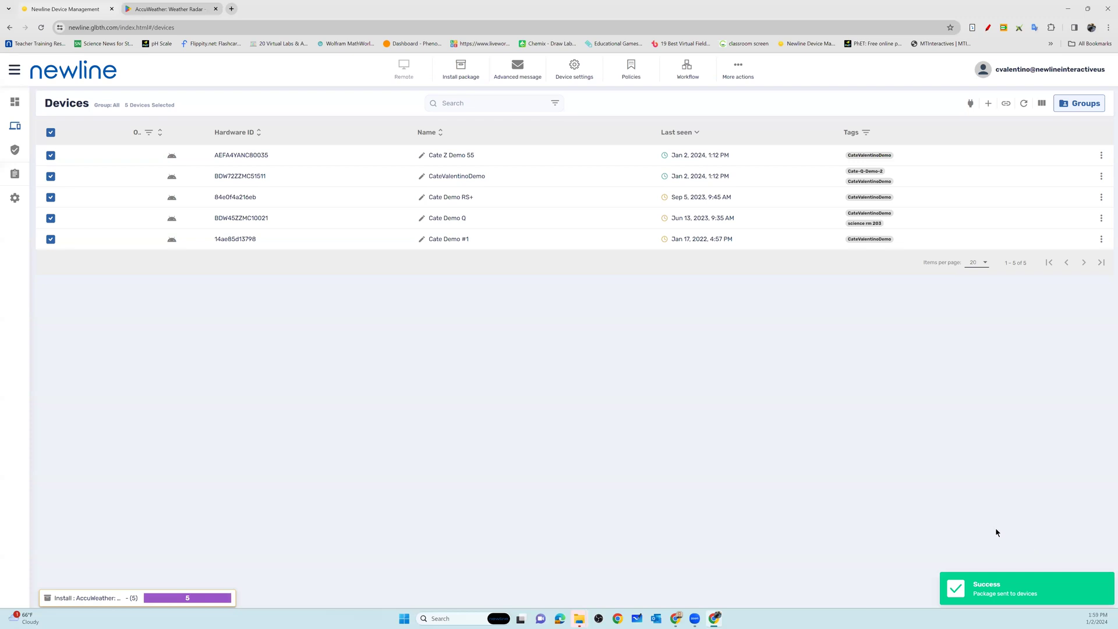